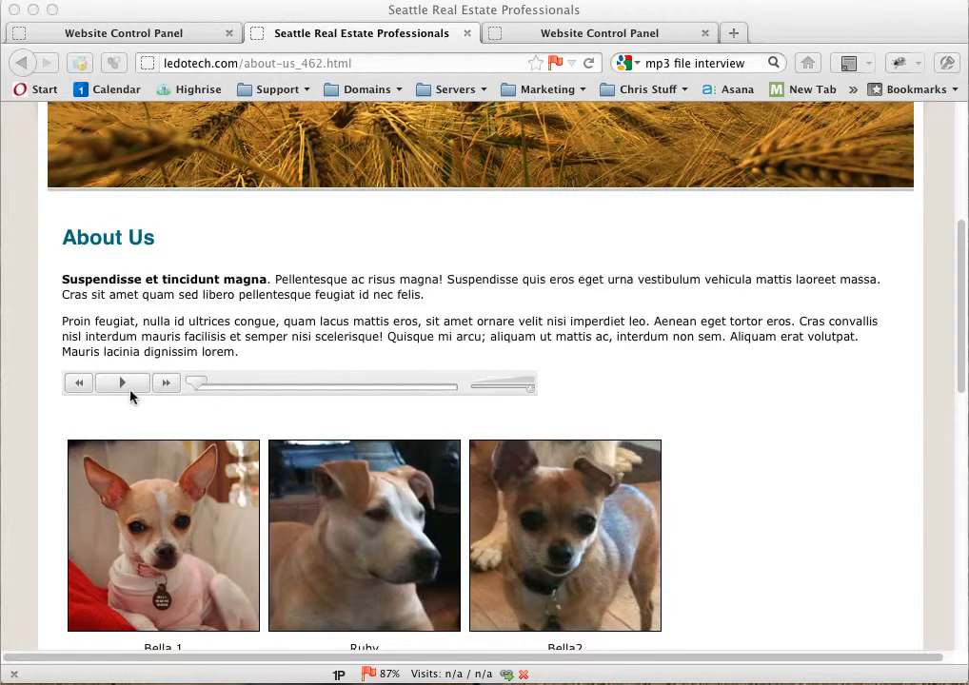
Step: Play the audio in the About Us page's MP3 player briefly and pause it
left_click(131, 400)
left_click(127, 388)
left_click(125, 388)
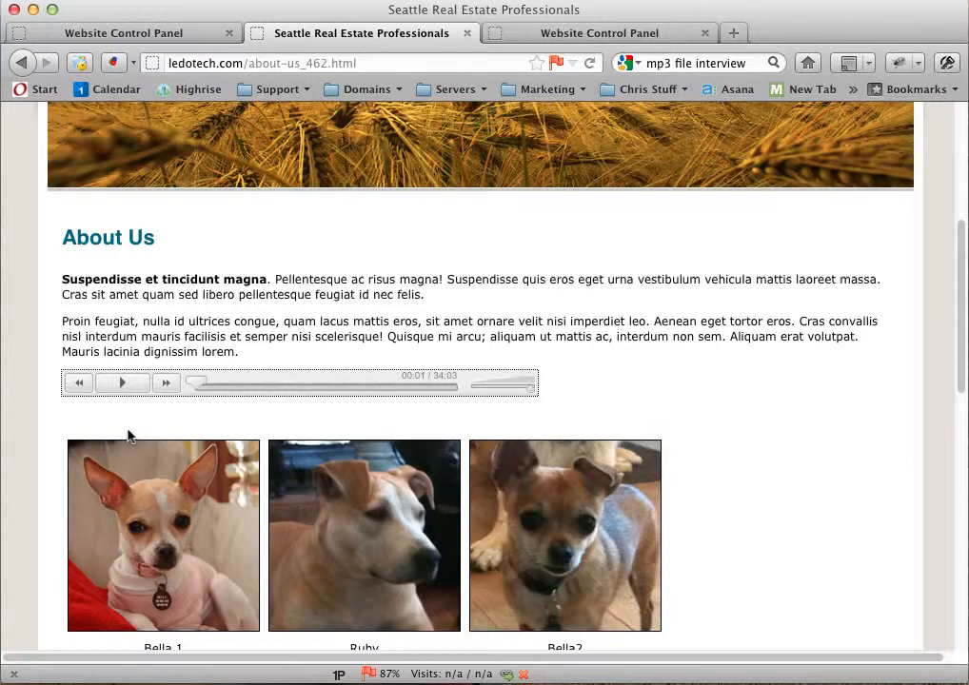
Step: Open the website's Home page and look over its content below the banner
scroll(310, 289, "up", 5)
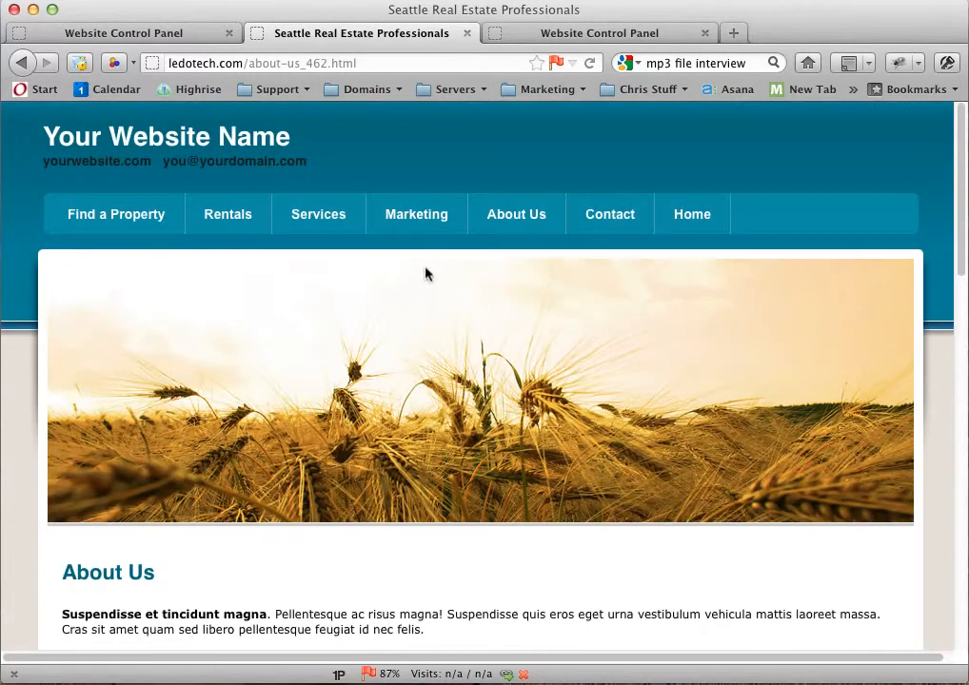
left_click(711, 218)
scroll(538, 465, "down", 5)
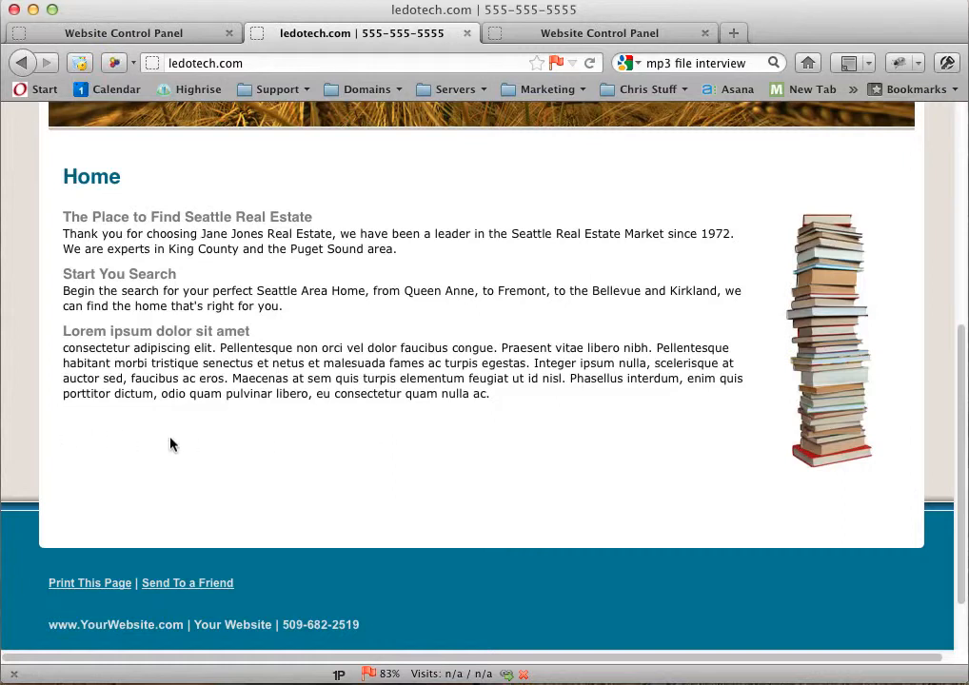
Step: Switch to the ledotech.com control panel and open the Home page for editing from the standard pages
left_click(195, 35)
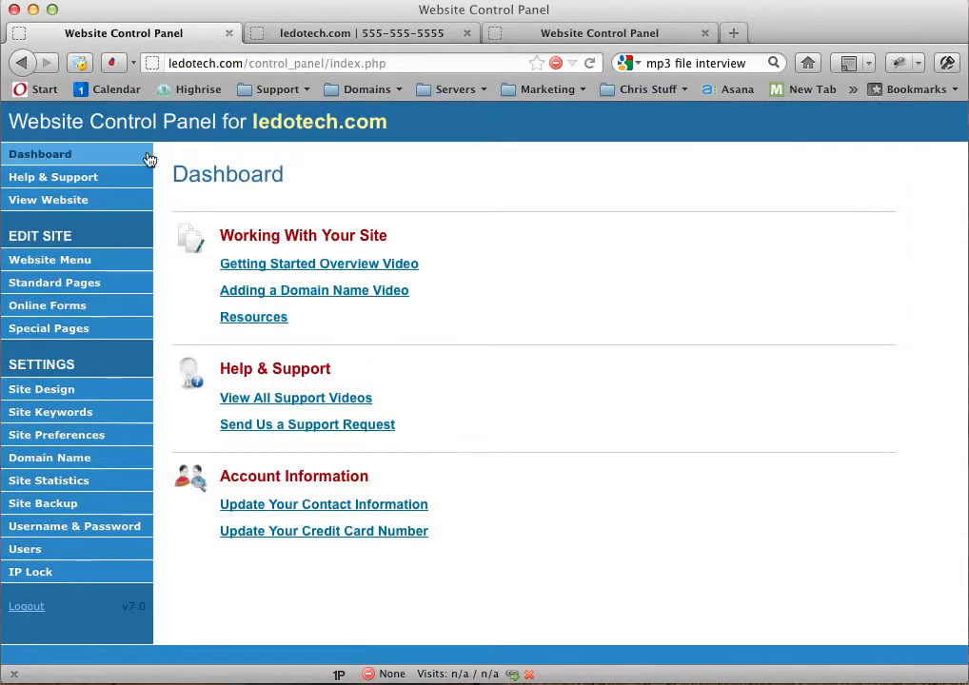
left_click(71, 291)
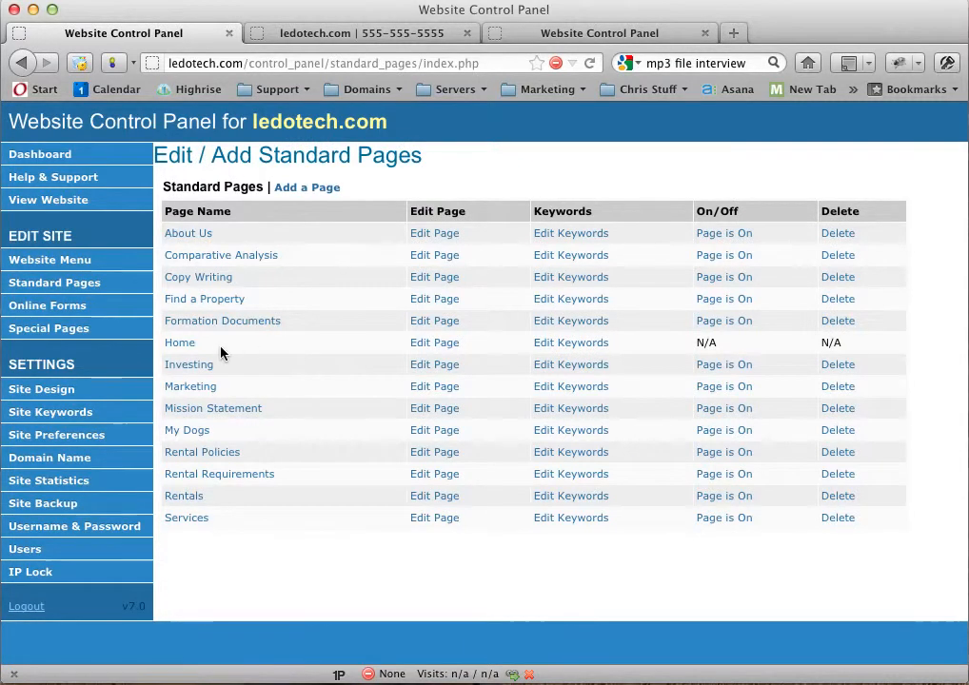
left_click(426, 349)
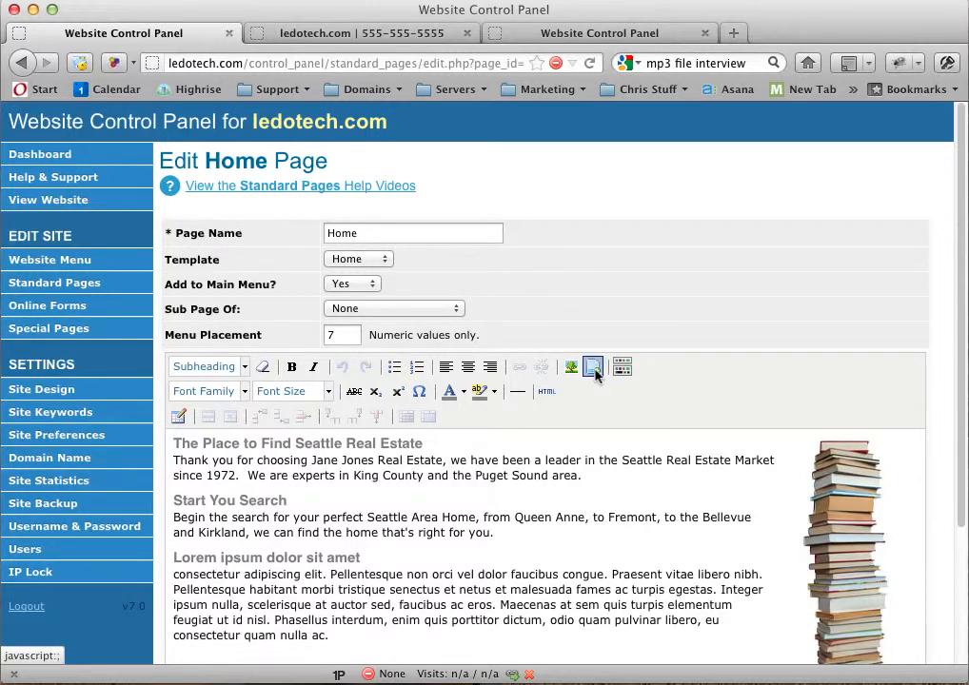
Step: Upload interview.mp3 from the Desktop to the documents folder with the file manager, and close the manager
left_click(593, 369)
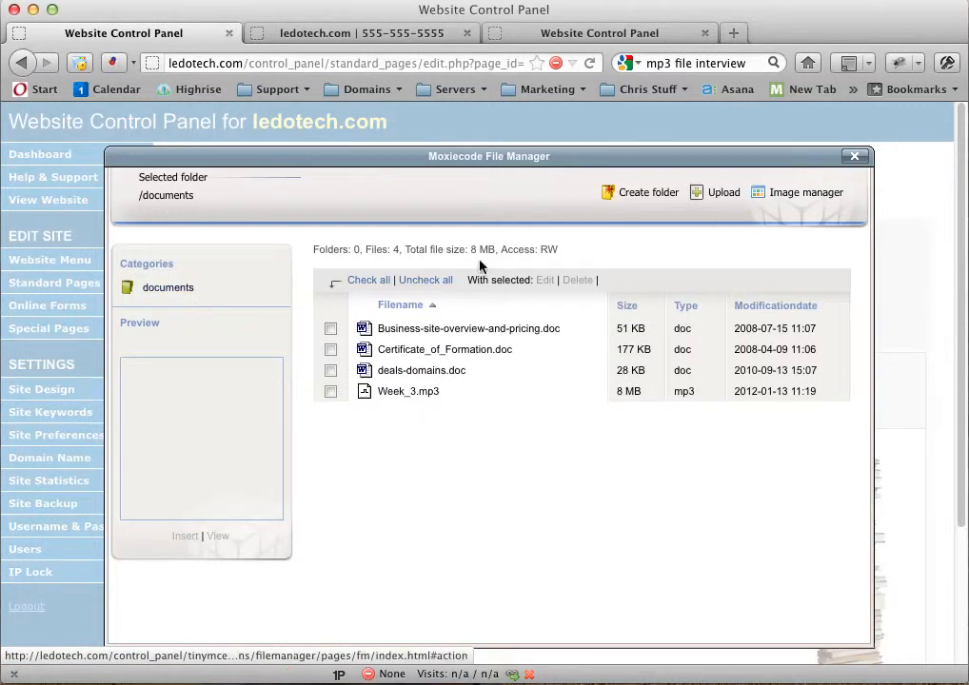
left_click(721, 198)
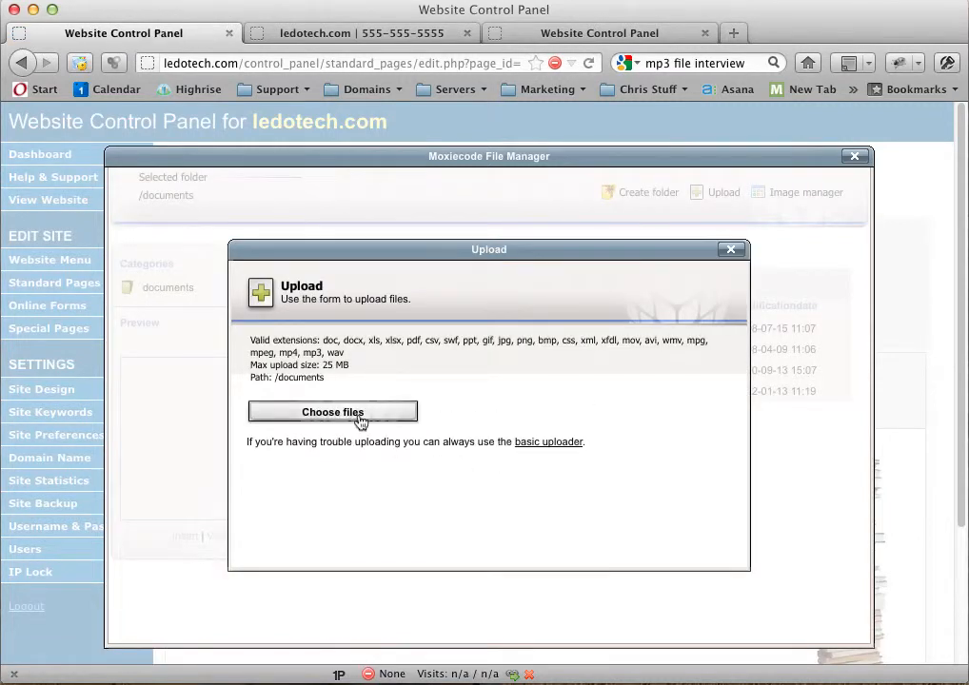
left_click(360, 422)
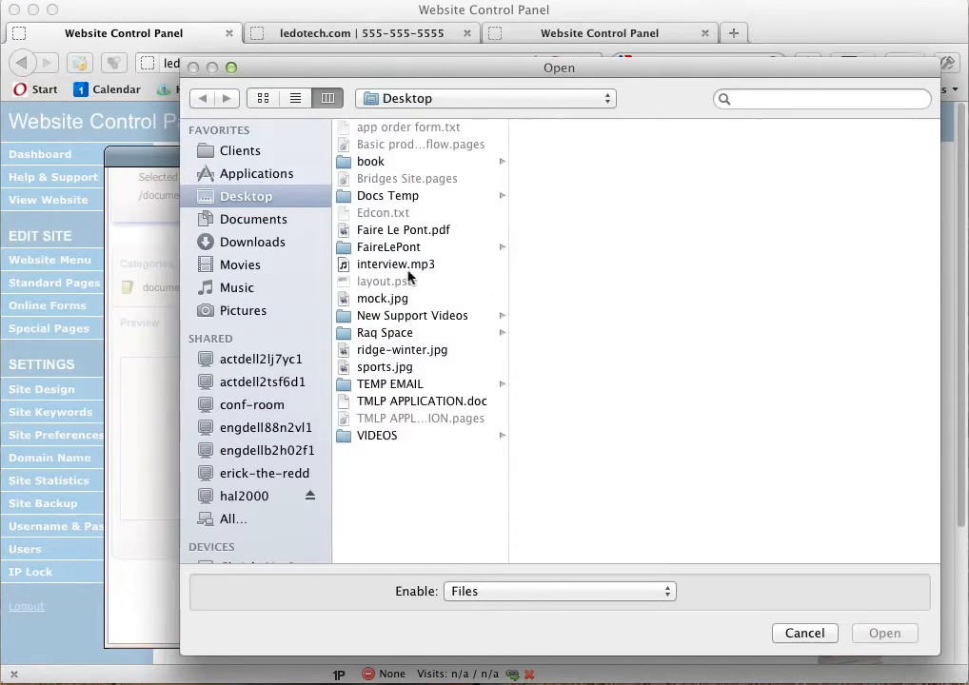
left_click(371, 271)
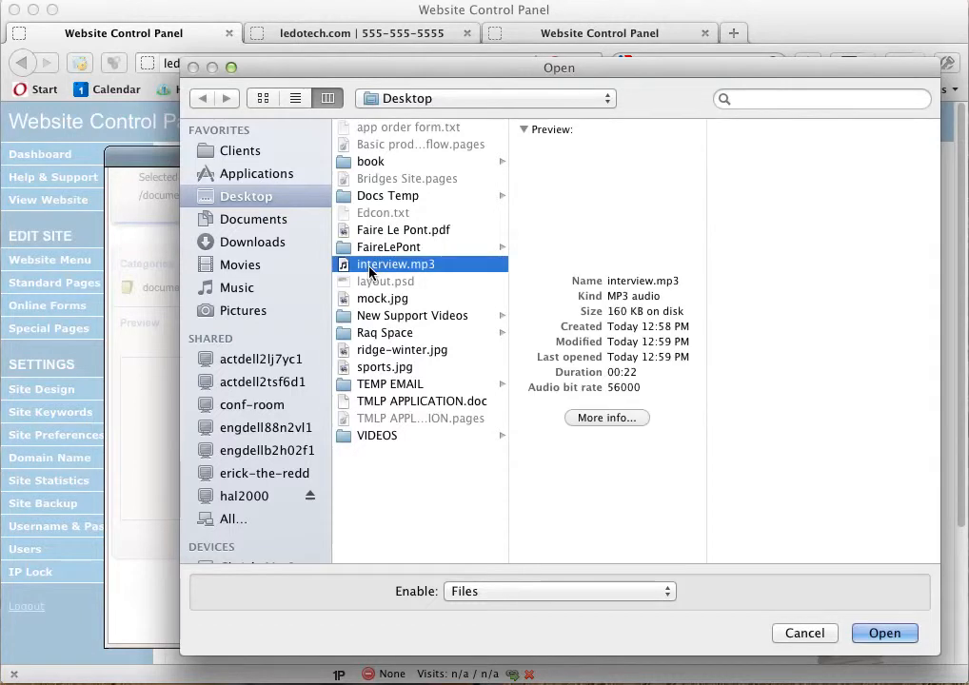
left_click(876, 635)
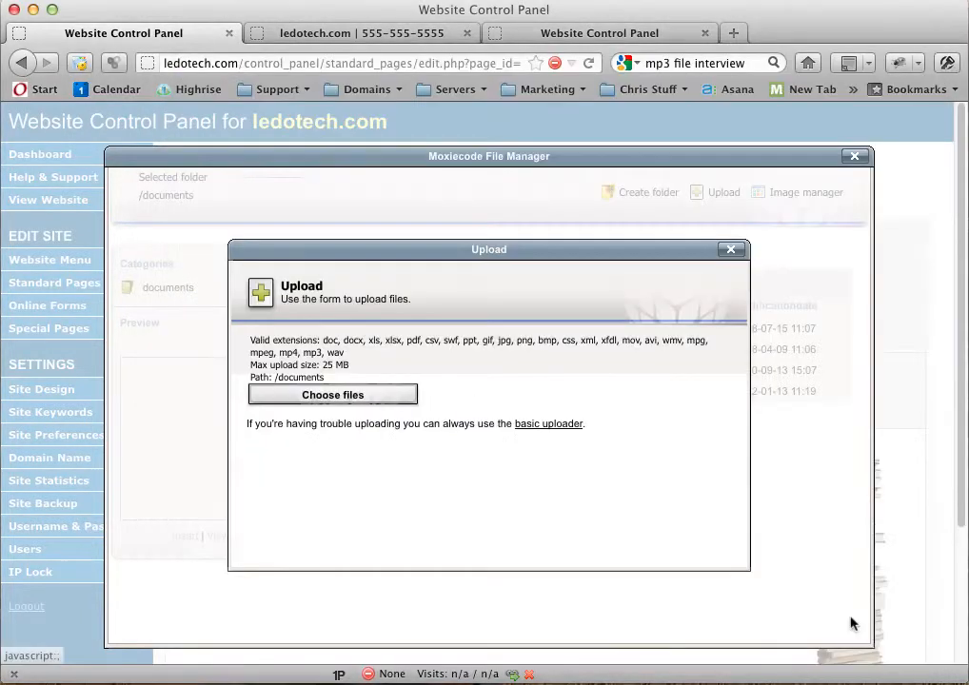
left_click(331, 491)
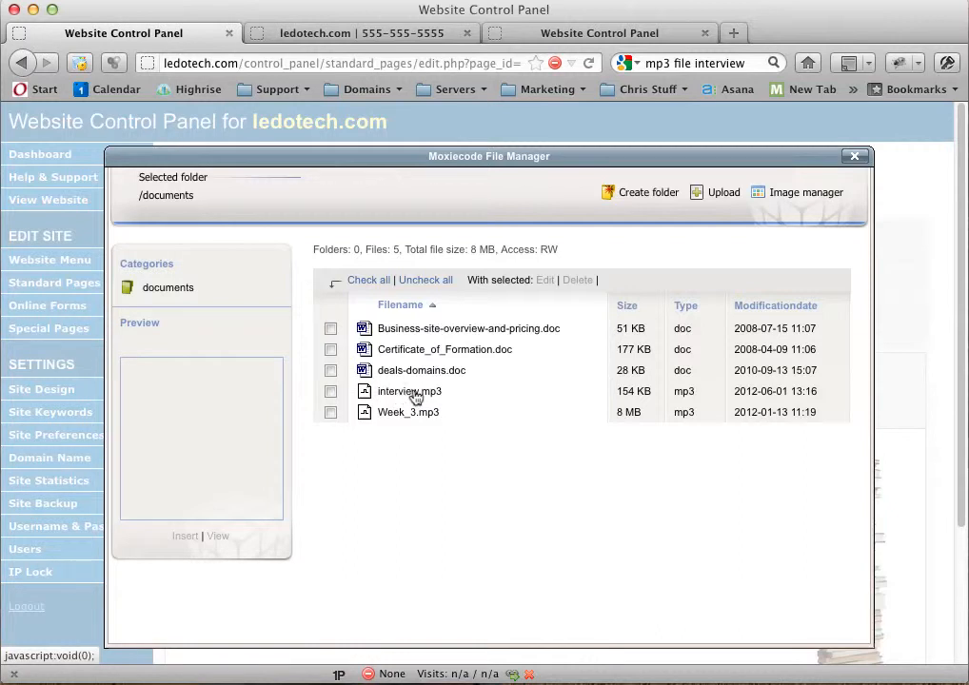
left_click(856, 160)
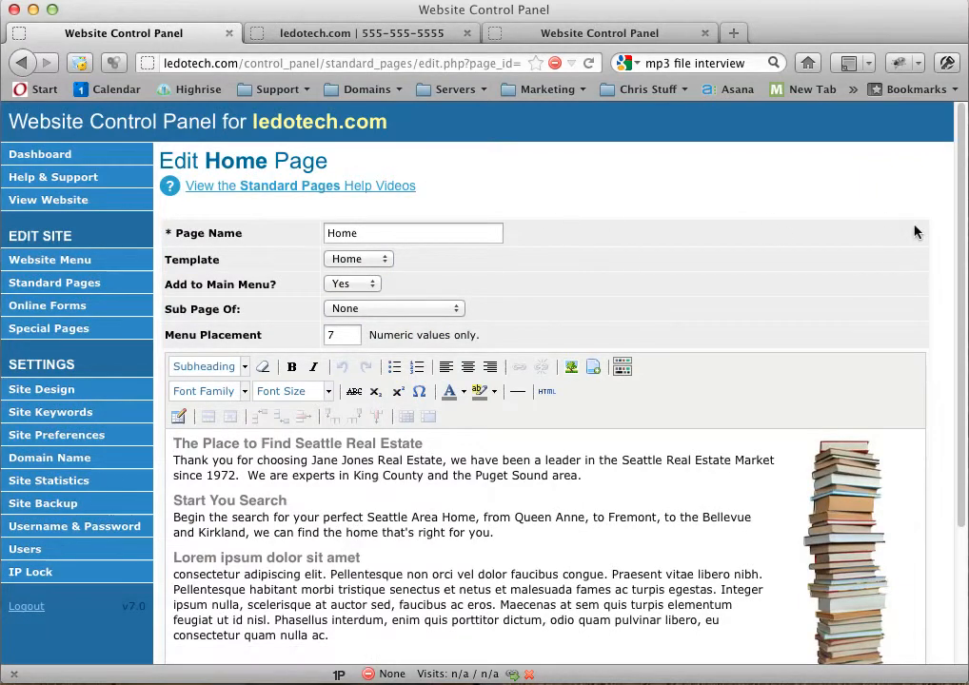
Step: Hide the page editor's extra tool rows and show them again
left_click(621, 369)
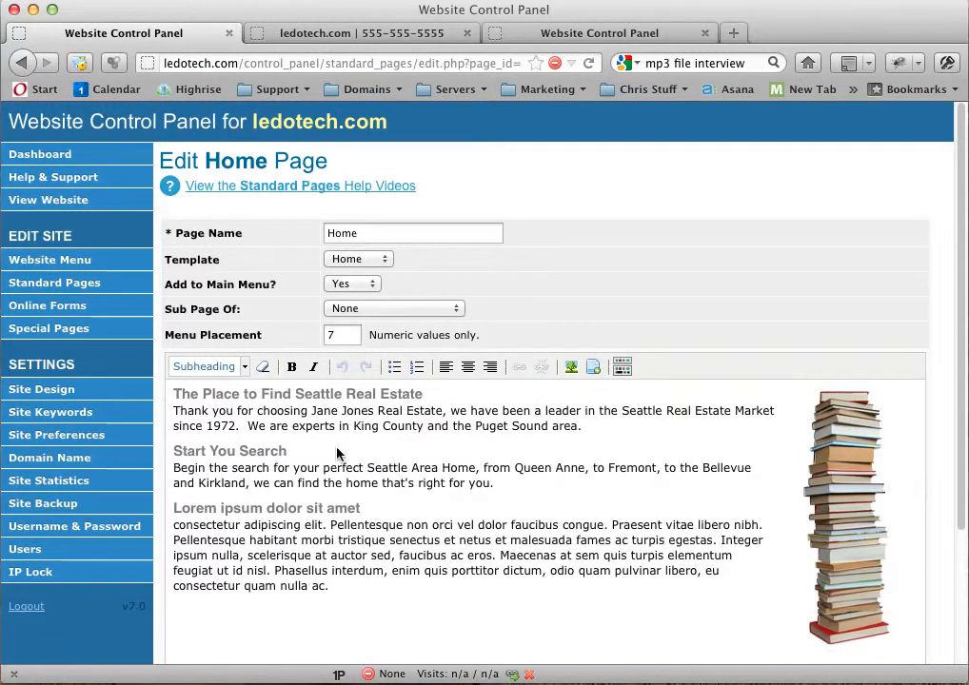
left_click(622, 368)
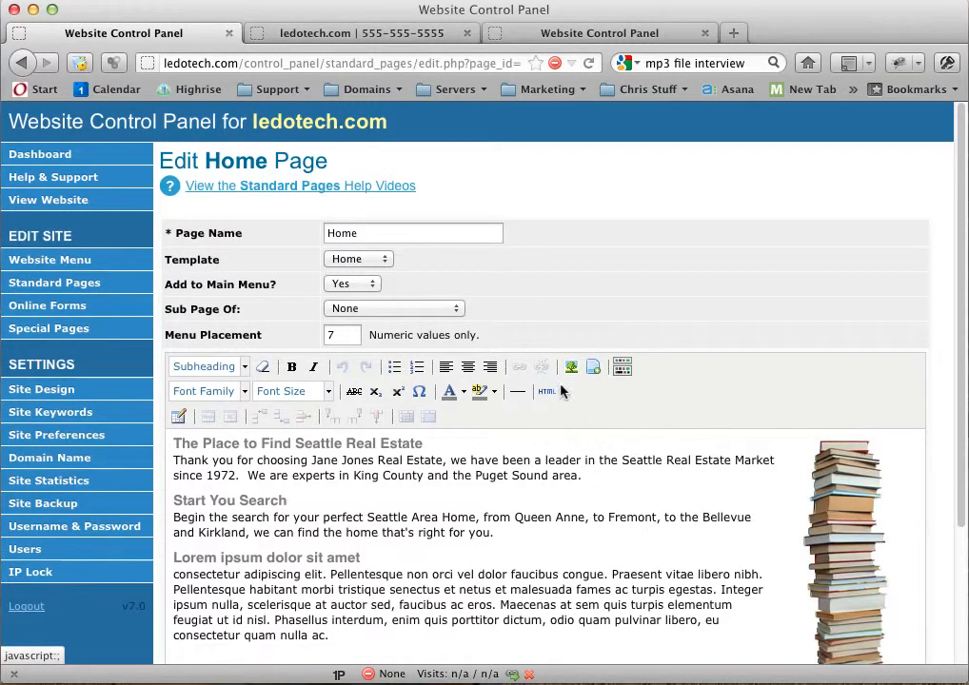
scroll(71, 191, "down", 5)
scroll(81, 181, "up", 5)
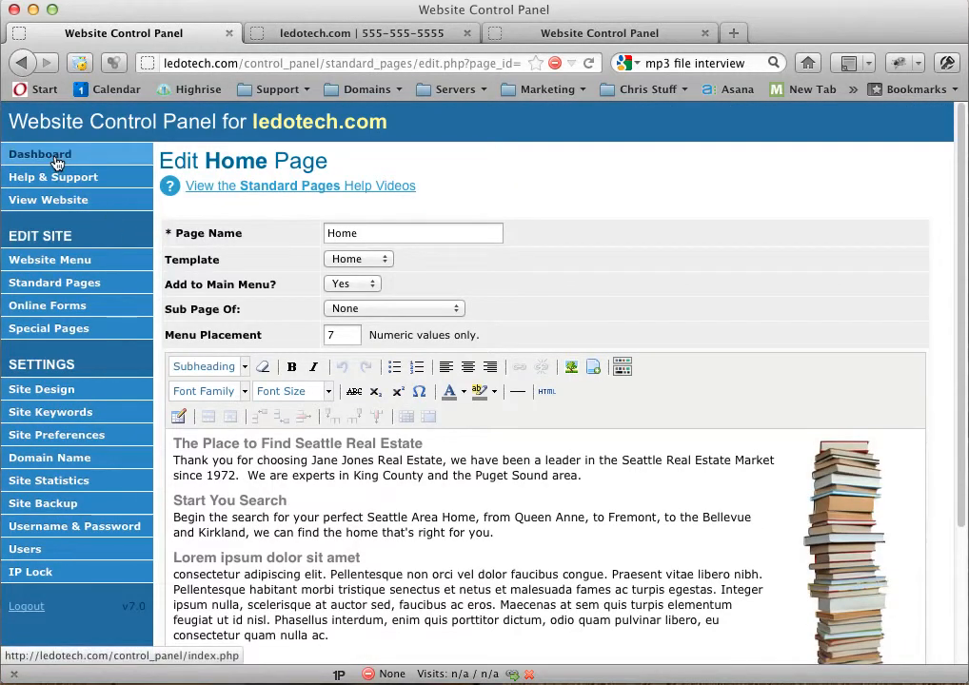
Step: Copy the complete MP3 player embed code from the Resources page of the yourdomain.com control panel
left_click(580, 36)
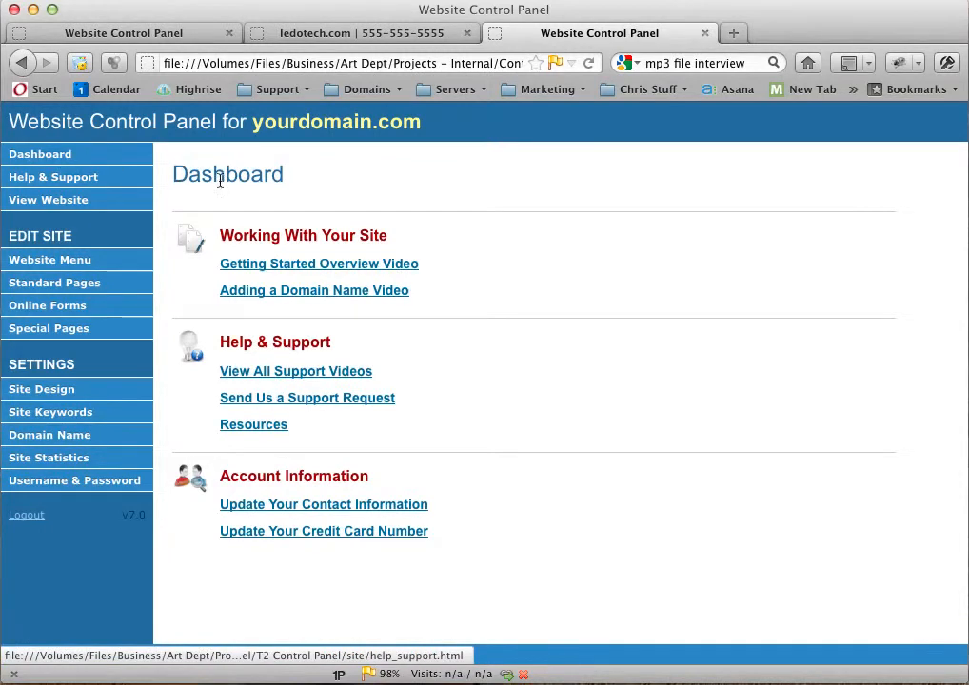
left_click(279, 430)
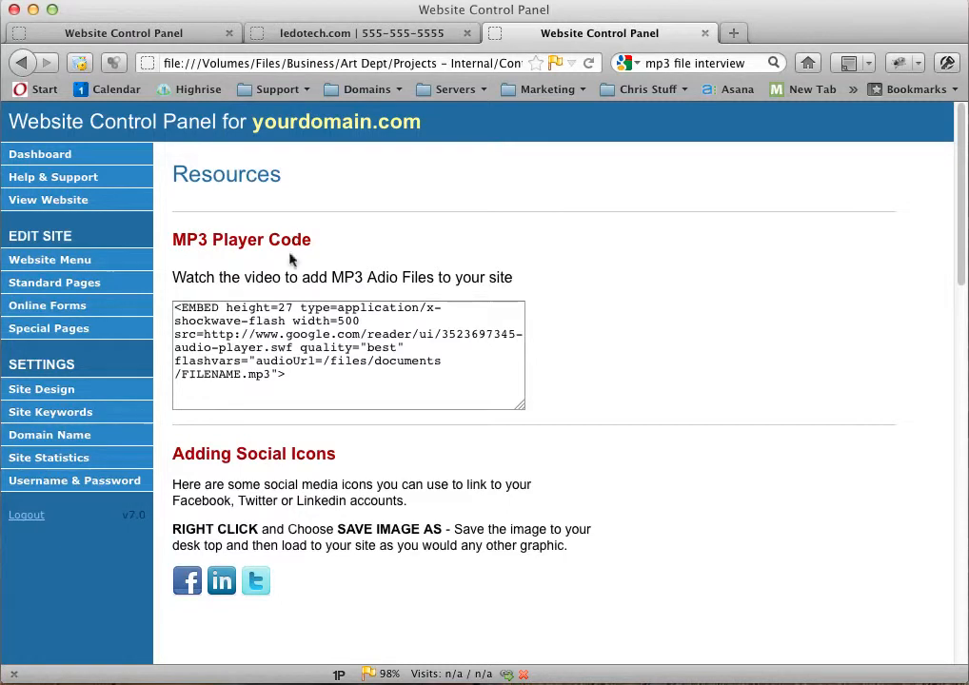
left_click_drag(303, 378, 174, 308)
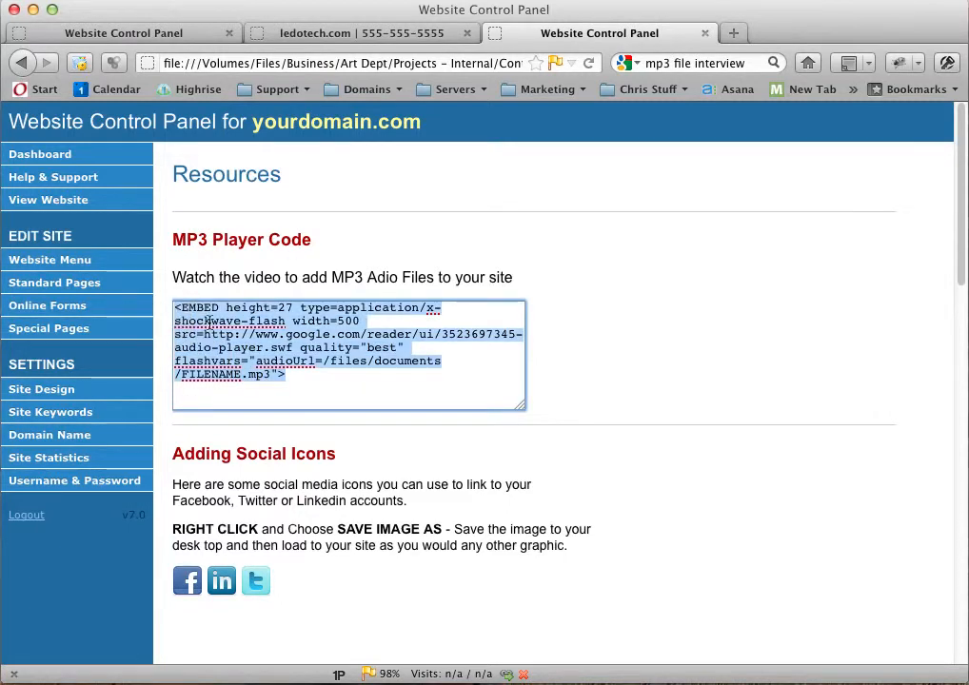
right_click(208, 321)
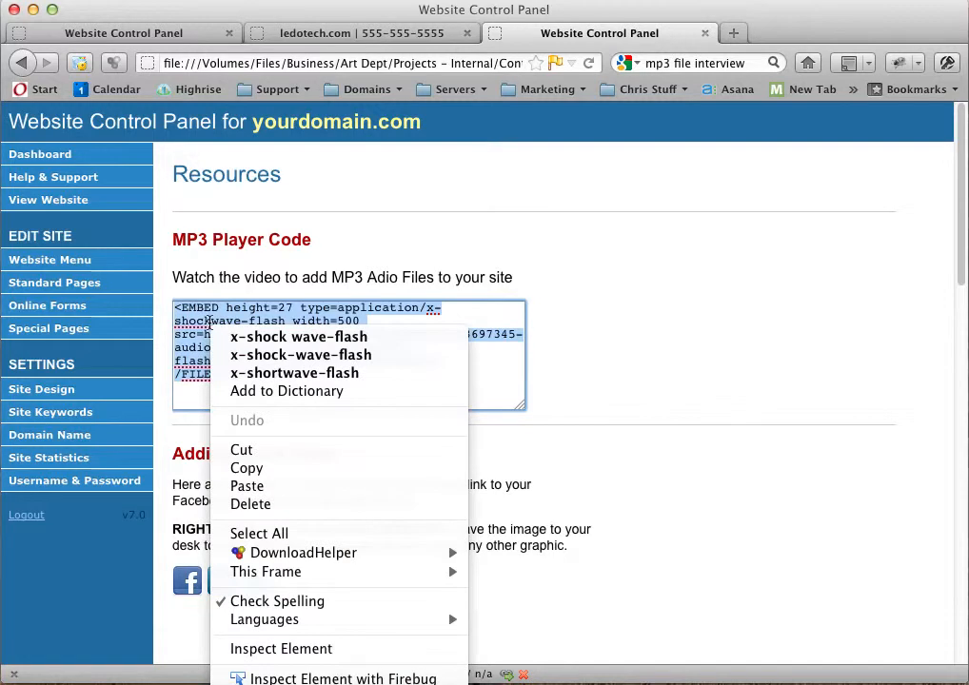
left_click(255, 468)
Step: Return to the ledotech.com control panel and reopen the Home page for editing from the standard pages list
left_click(202, 37)
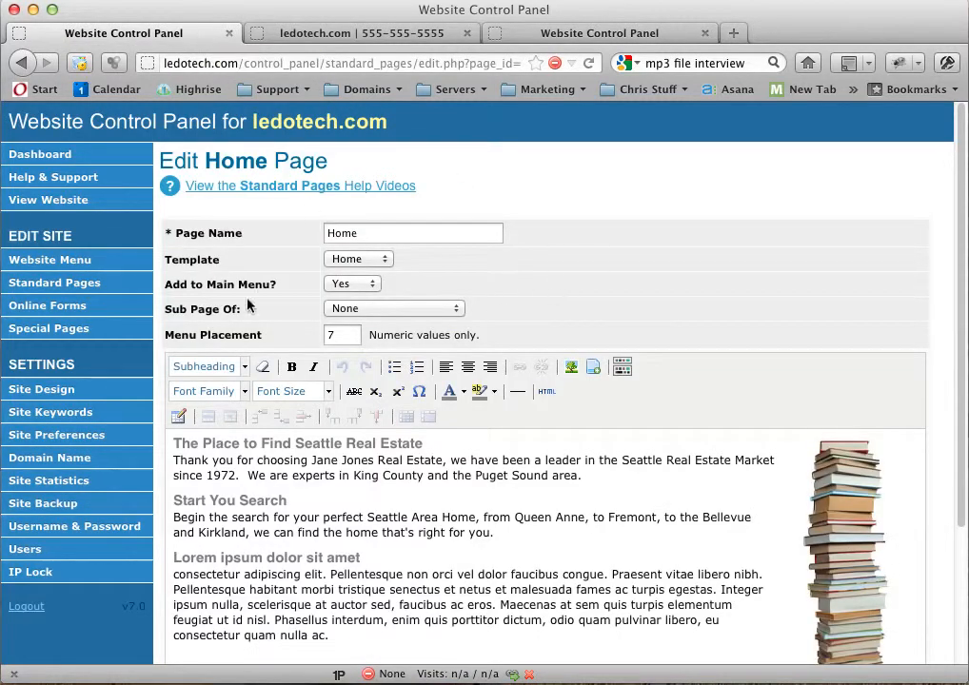
left_click(57, 285)
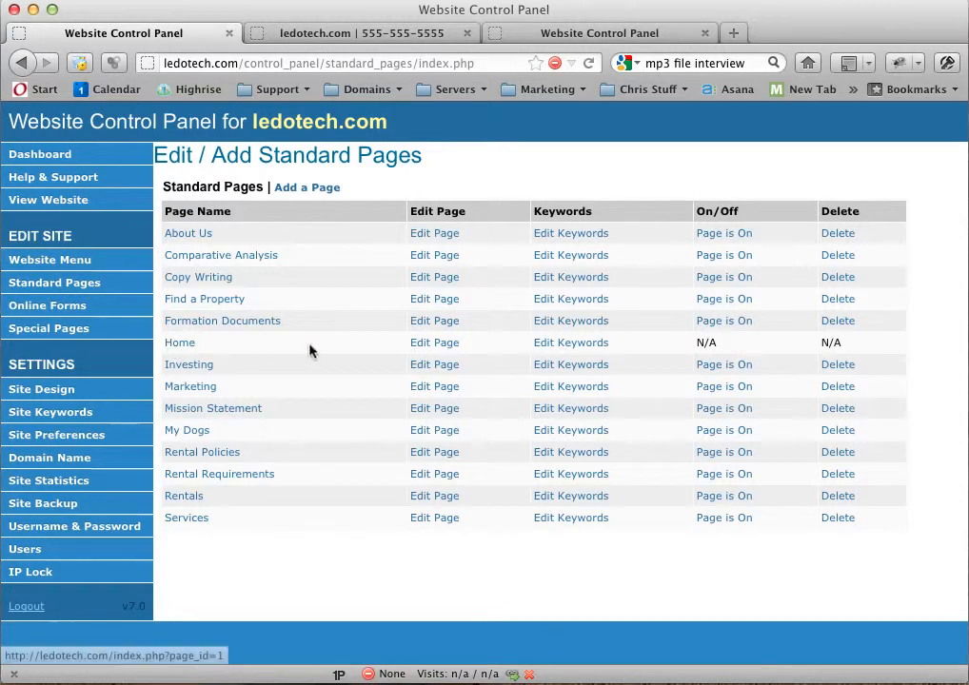
left_click(428, 345)
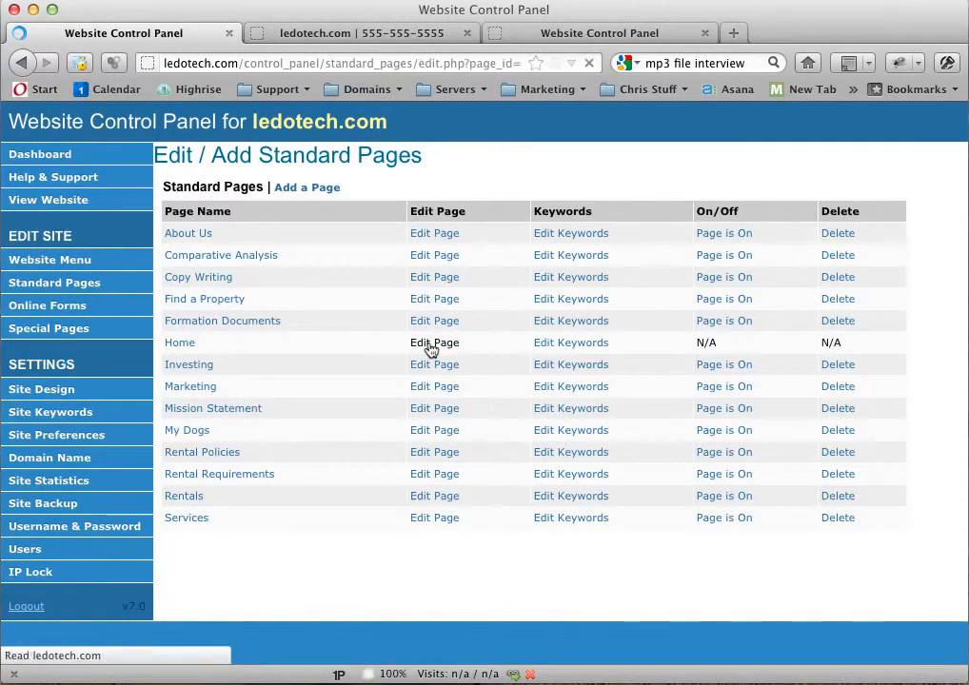
scroll(626, 461, "down", 3)
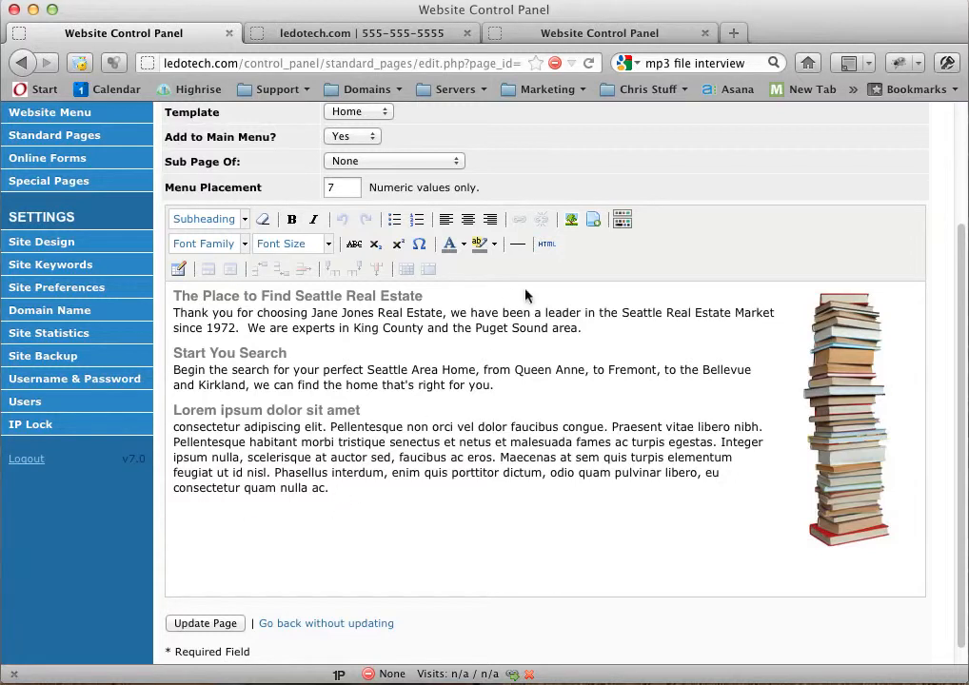
Step: Add a placeholder line of z's below the last paragraph and replace it in the HTML source with the copied player code
left_click(547, 244)
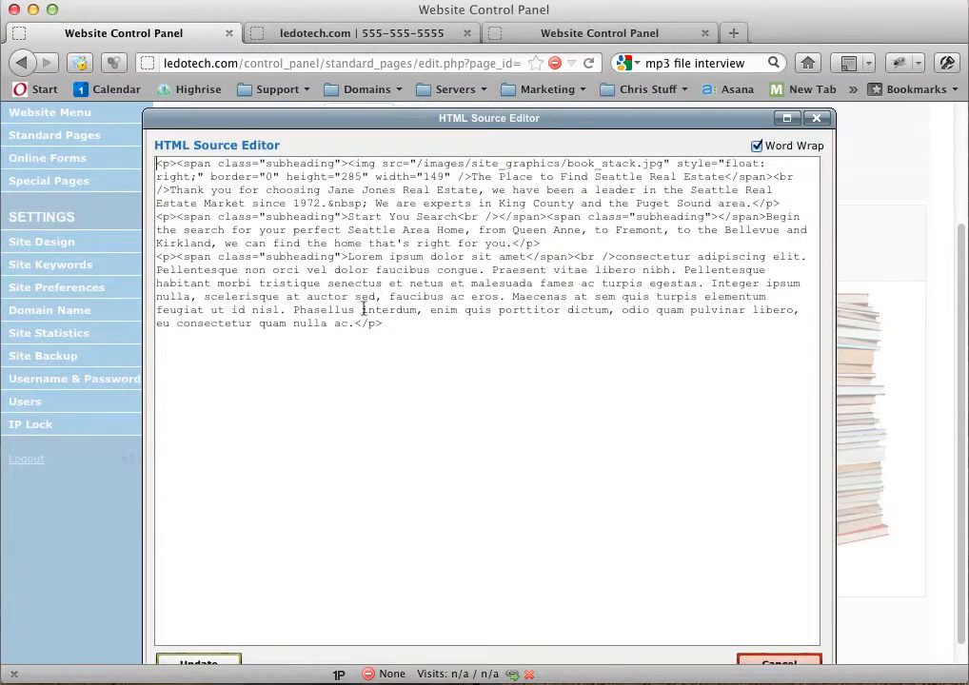
left_click(816, 118)
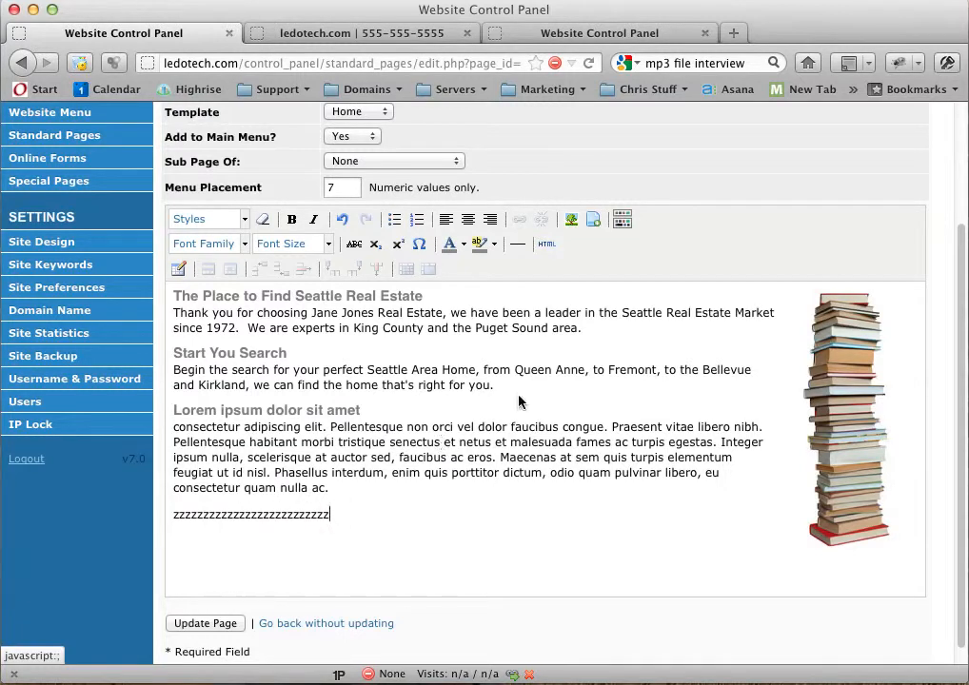
left_click(547, 246)
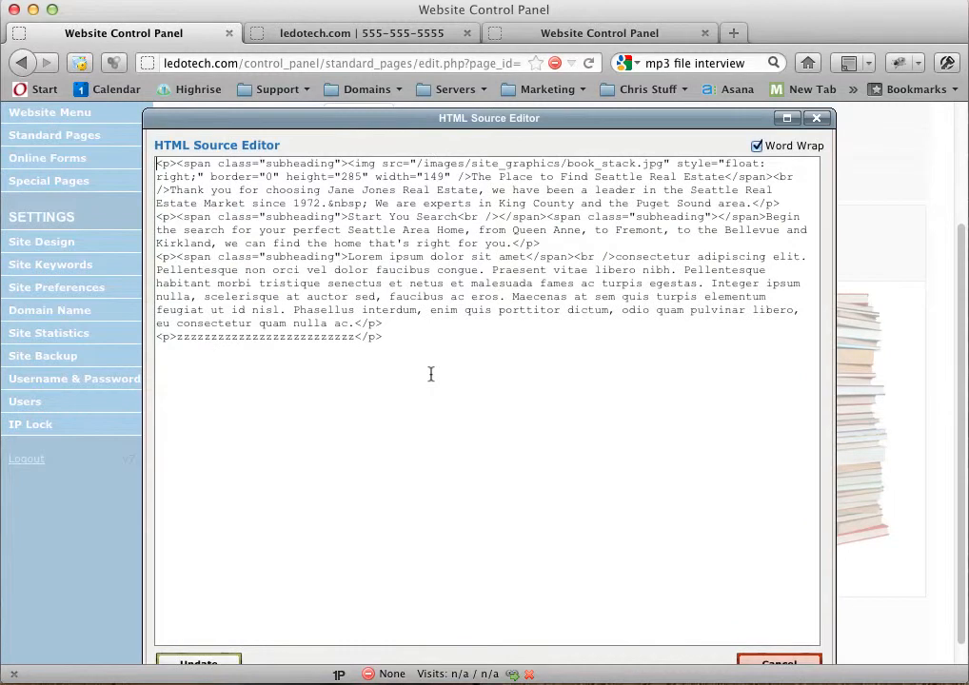
left_click_drag(355, 338, 185, 338)
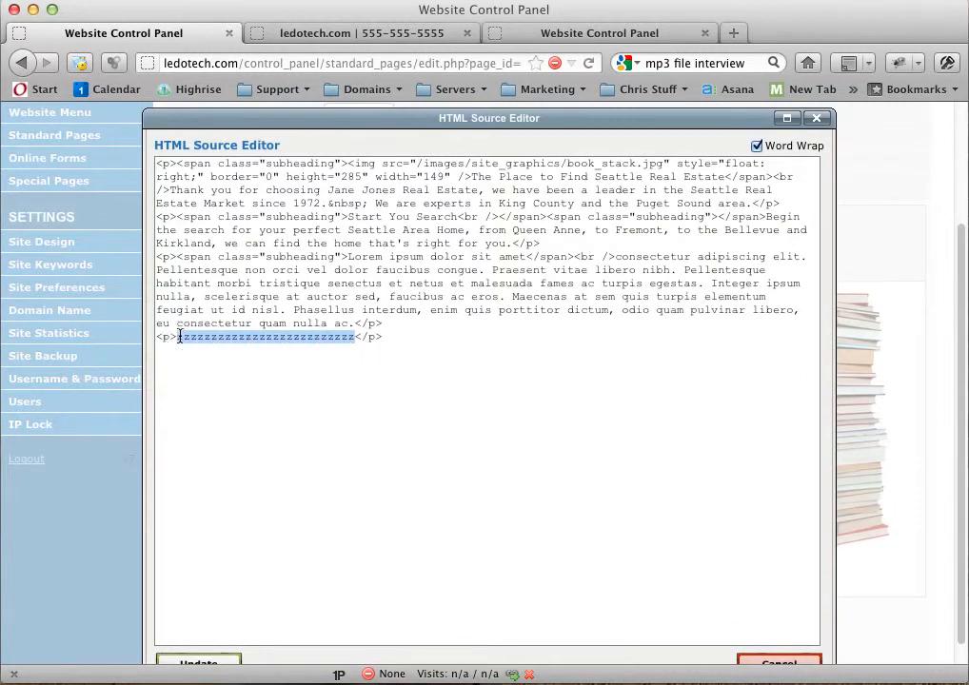
right_click(189, 336)
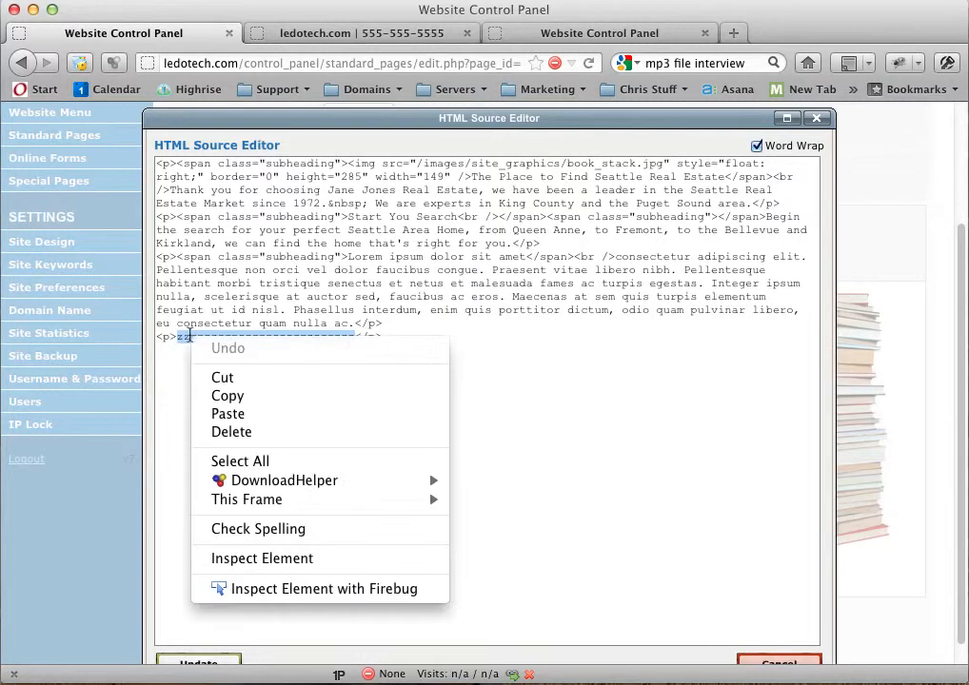
left_click(222, 416)
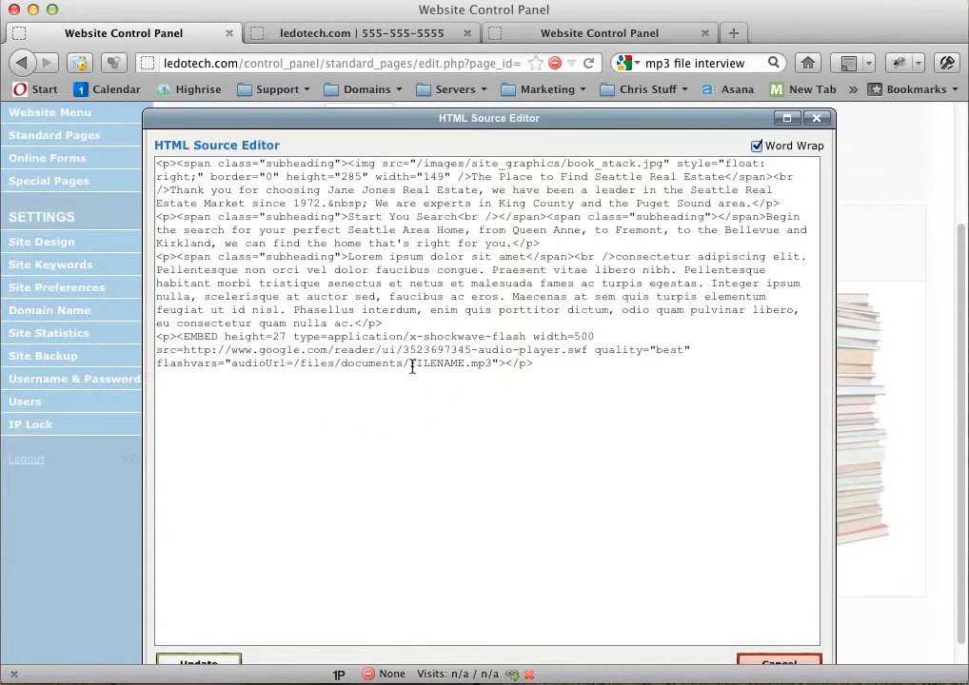
Step: Replace FILENAME with interview in the player code so the audio path reads /files/documents/interview.mp3
left_click(466, 365)
left_click_drag(465, 365, 413, 365)
type("interview")
left_click(416, 364)
key("BackSpace")
type("I")
key("BackSpace")
type("i")
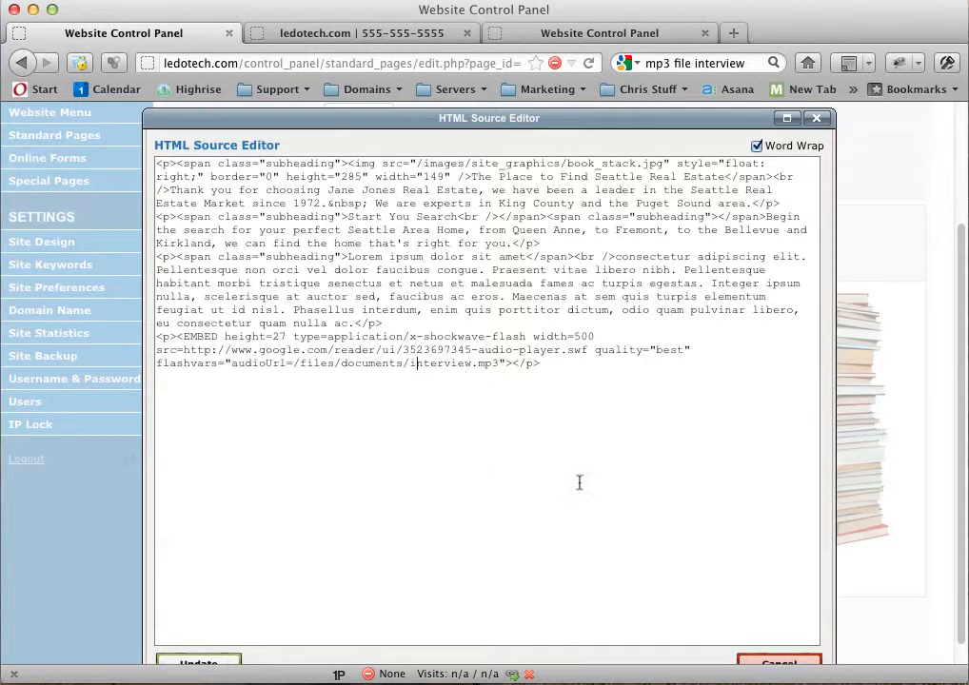
Step: Apply the HTML source changes and save the updated Home page
scroll(874, 497, "down", 1)
left_click(221, 644)
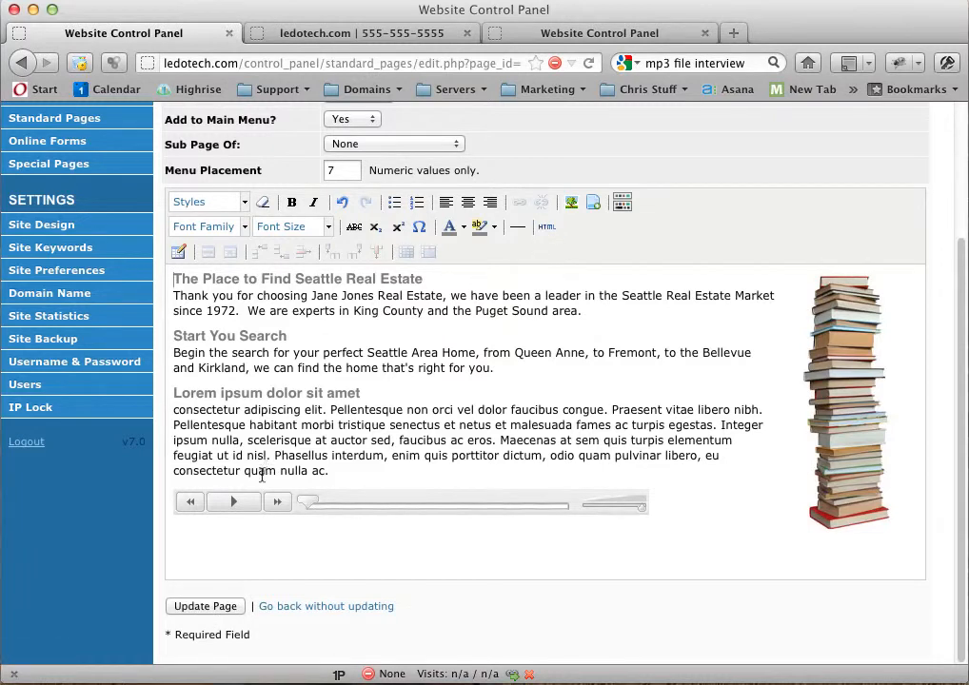
left_click(205, 607)
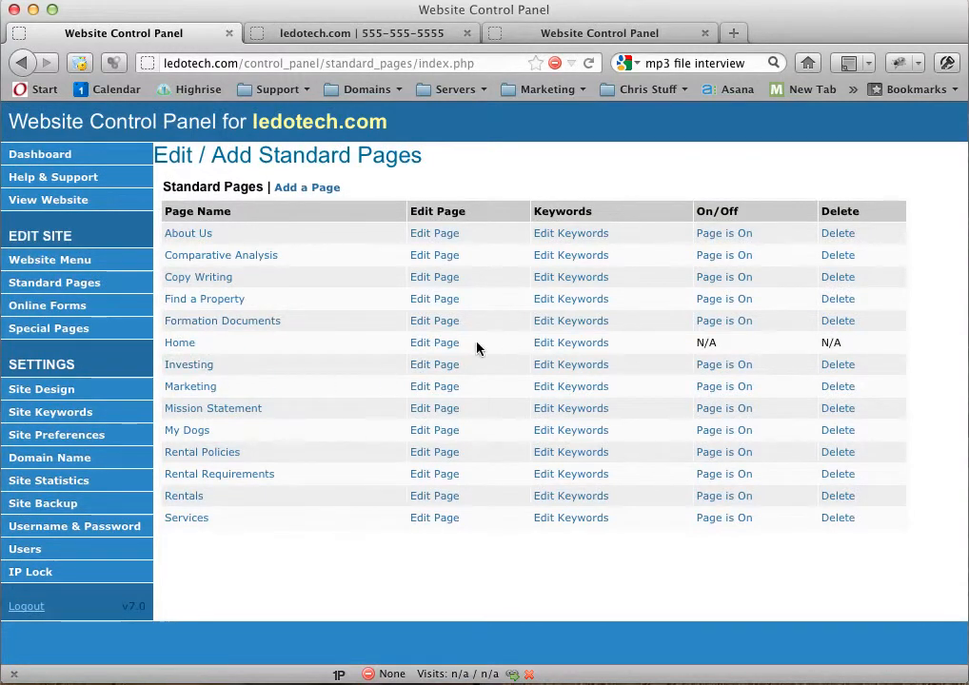
Step: Open the live Home page from the standard pages list and check the audio player below the text
left_click(182, 349)
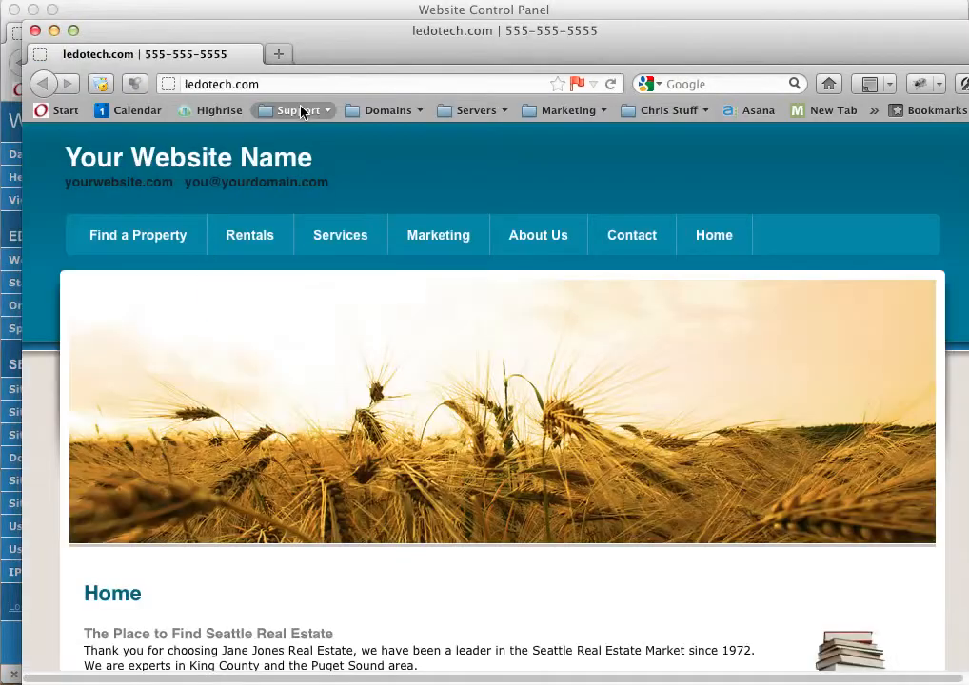
left_click_drag(350, 39, 329, 23)
scroll(345, 463, "down", 5)
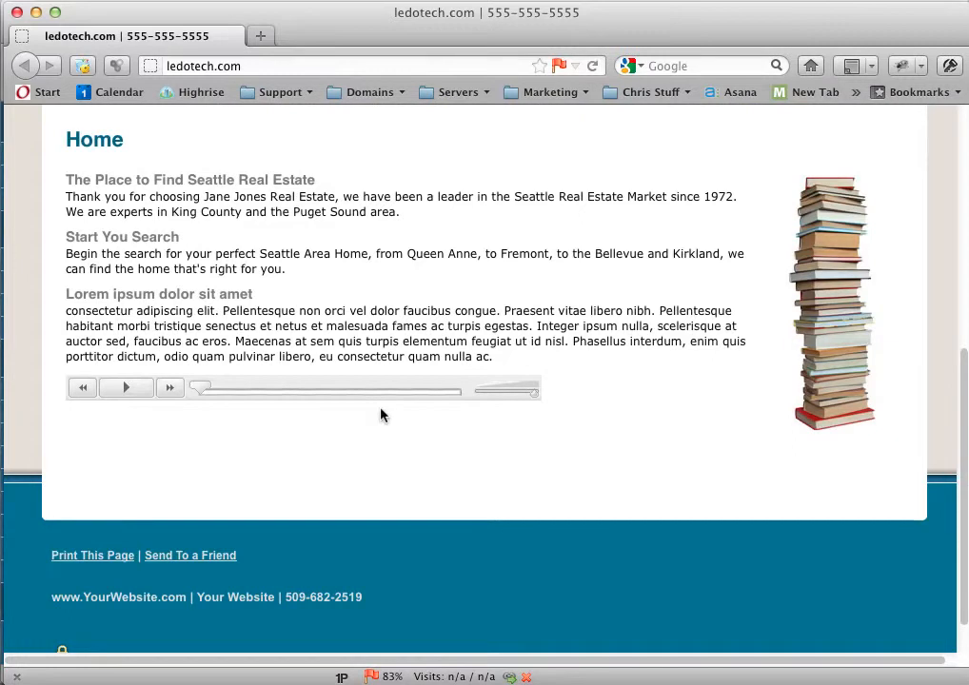
Step: Test the embedded audio player on the live Home page by playing and pausing the recording, and close that page's window
left_click(129, 392)
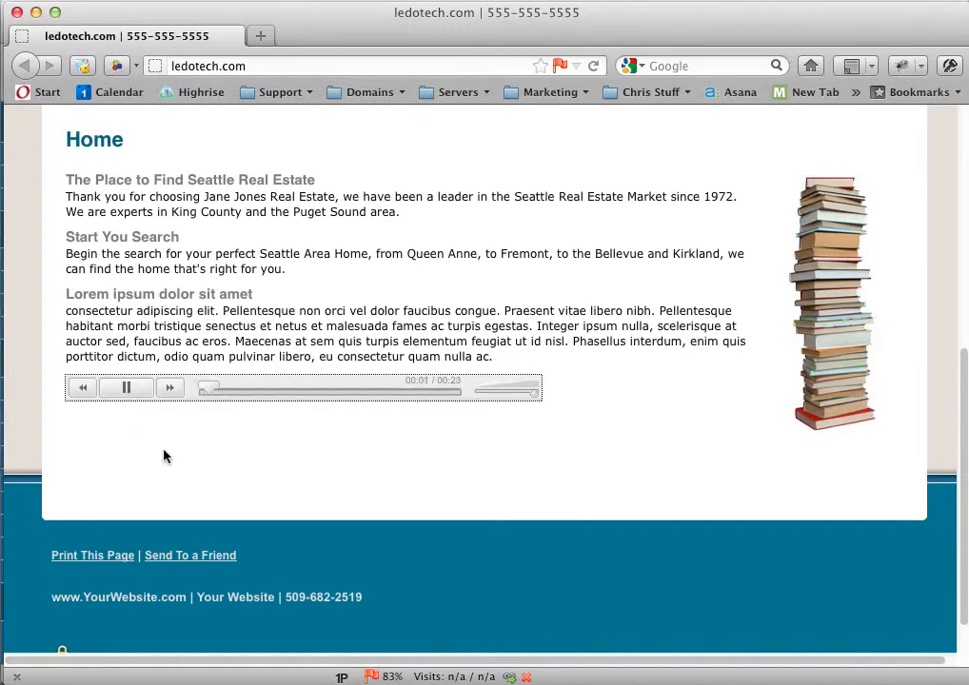
left_click(130, 394)
left_click(17, 13)
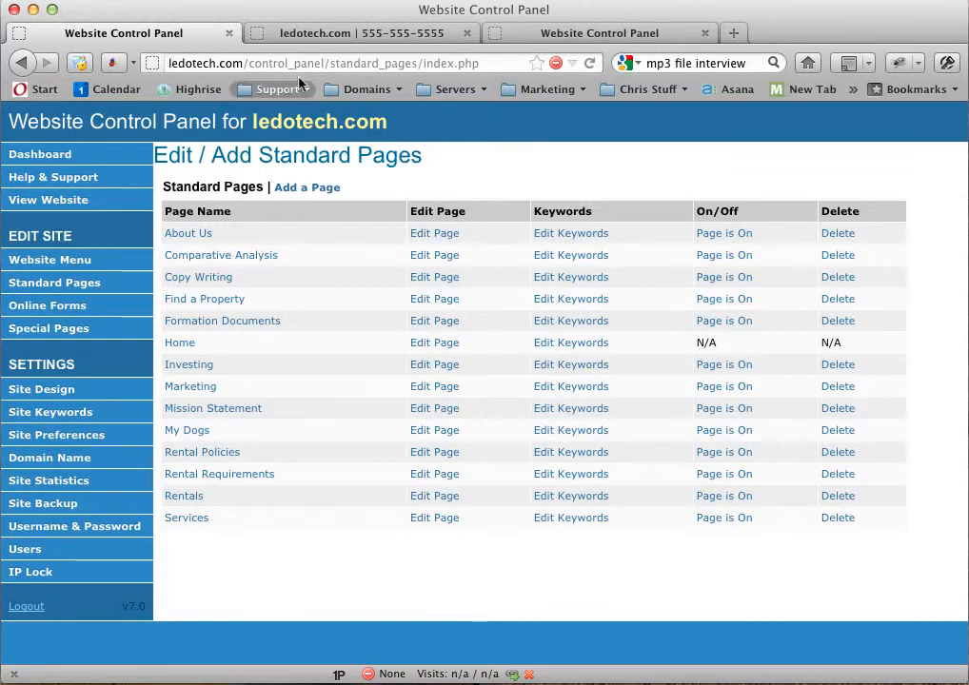
Step: Review the MP3 Player Code on the dashboard's Resources page by selecting the whole snippet, and return to the standard pages list
left_click(513, 40)
left_click(78, 156)
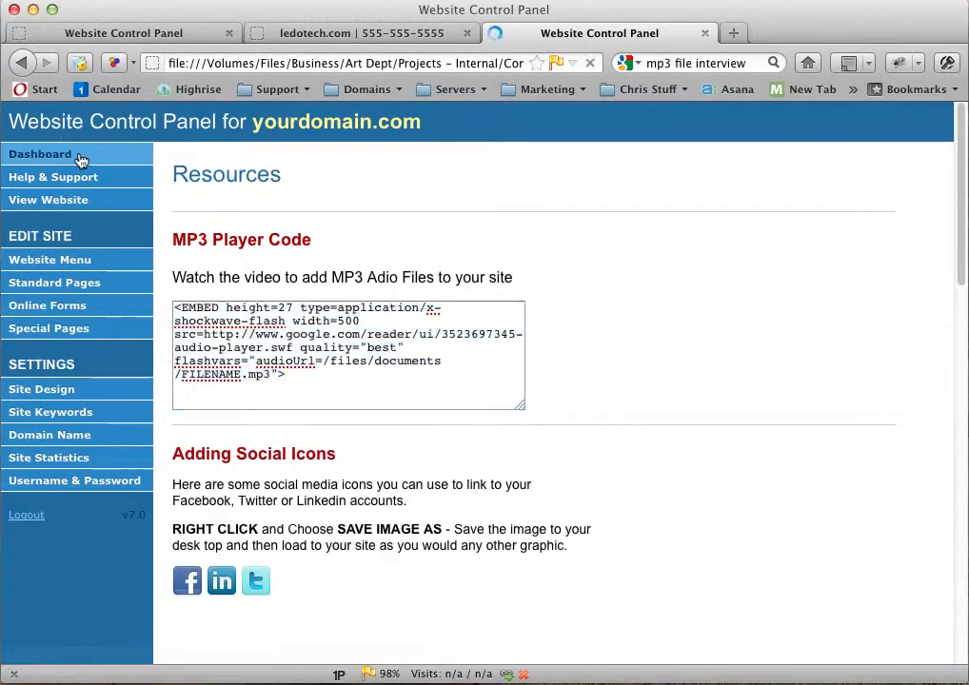
left_click(257, 426)
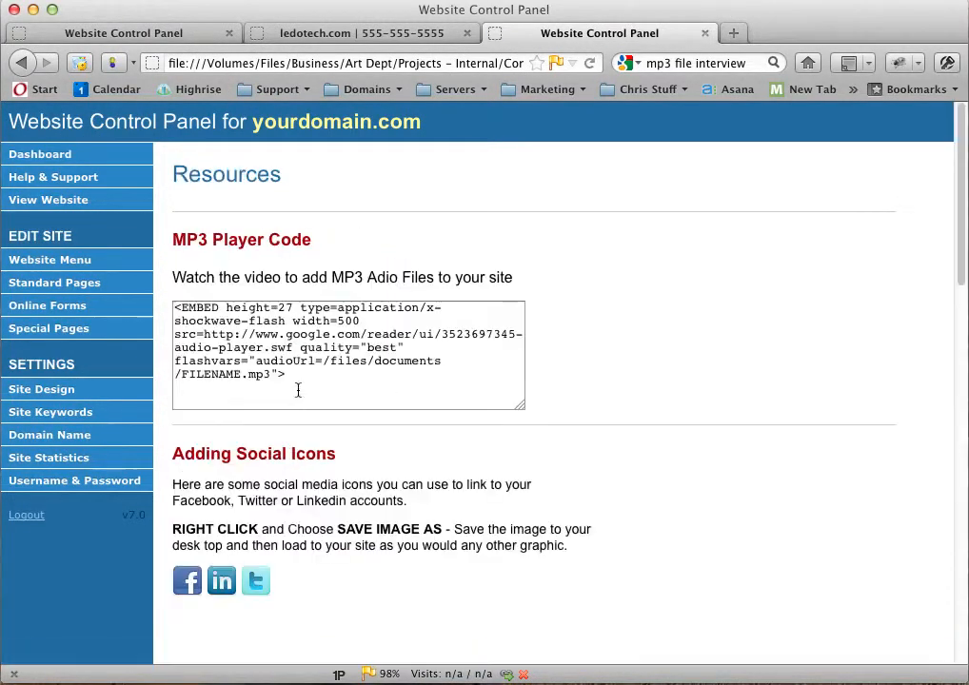
left_click_drag(174, 314, 262, 376)
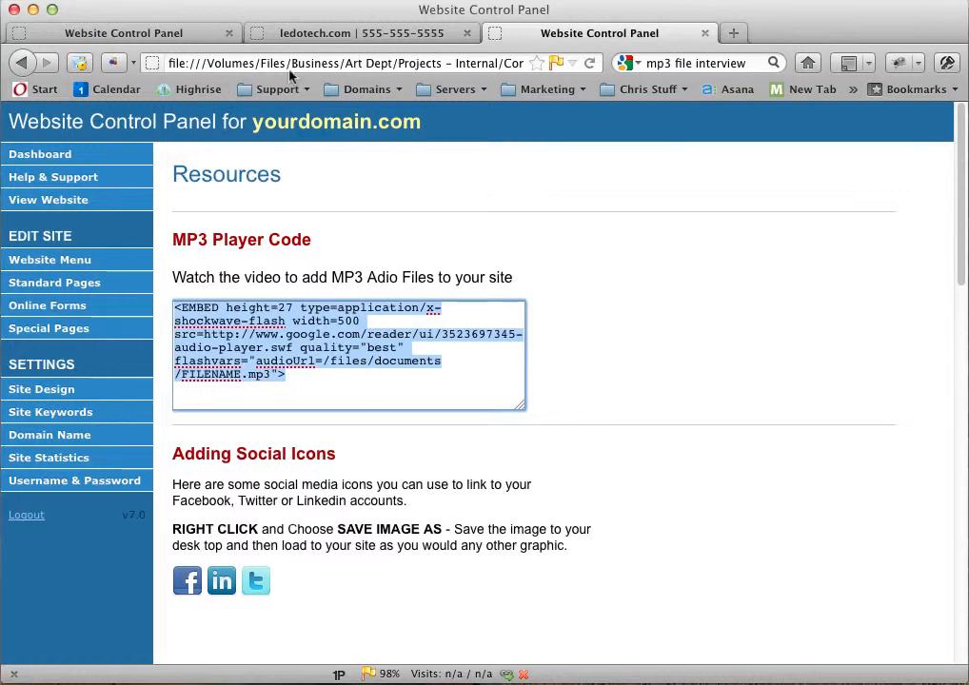
left_click(178, 40)
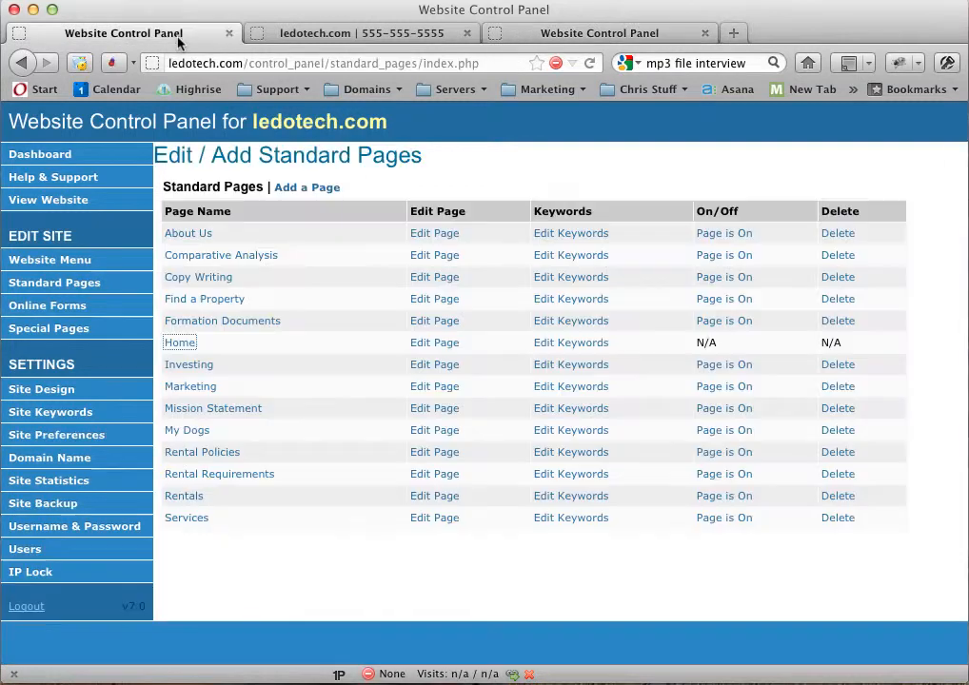